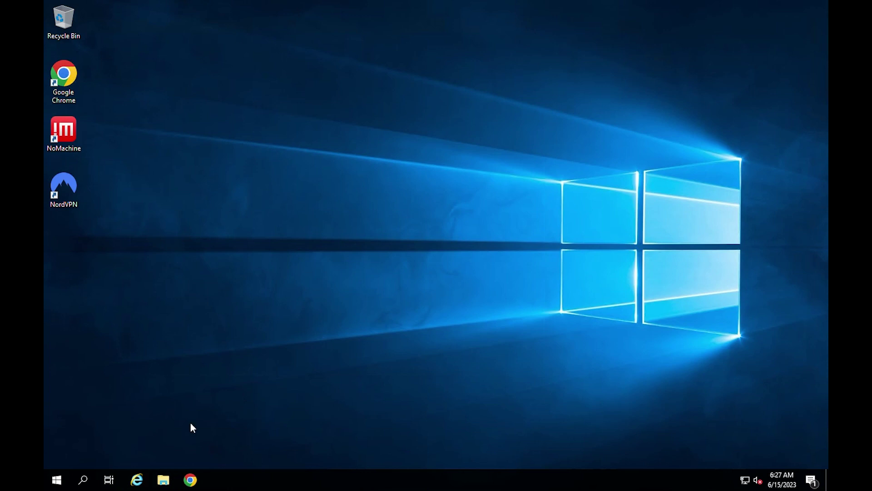
- Open File Explorer from the taskbar, showing Quick access
left_click(164, 480)
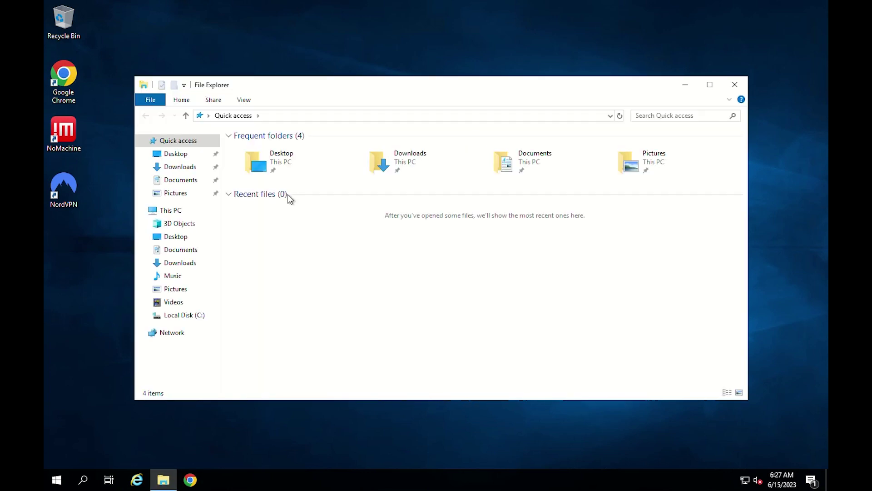
- Run unins000 from C:\Program Files\NordVPN, confirm removal, and dismiss the success message
left_click(170, 210)
left_click(187, 315)
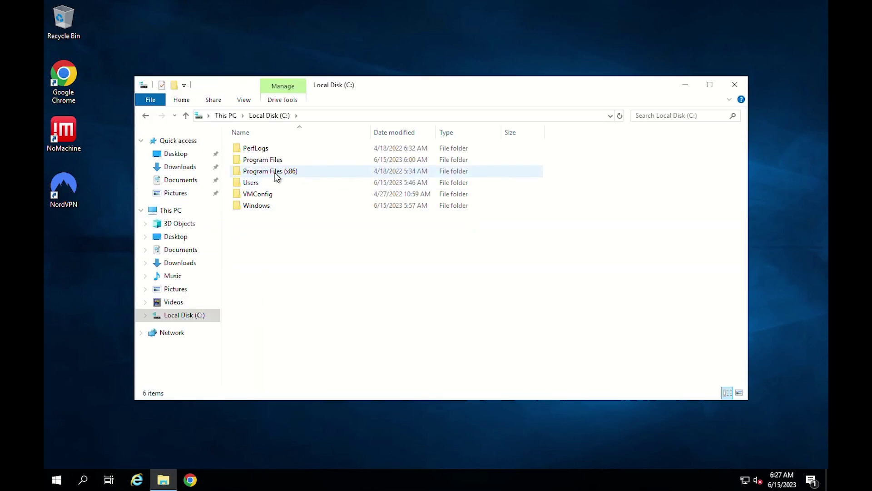
double_click(265, 159)
double_click(258, 206)
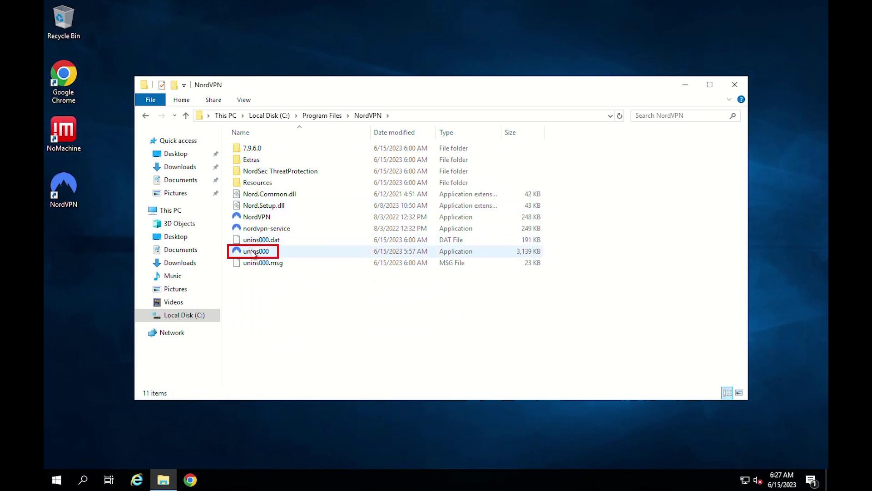
double_click(252, 252)
left_click(485, 292)
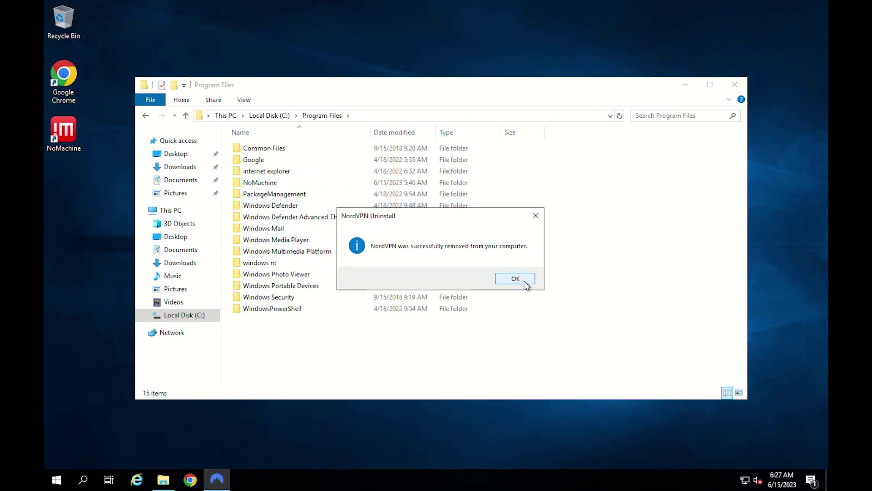
left_click(515, 279)
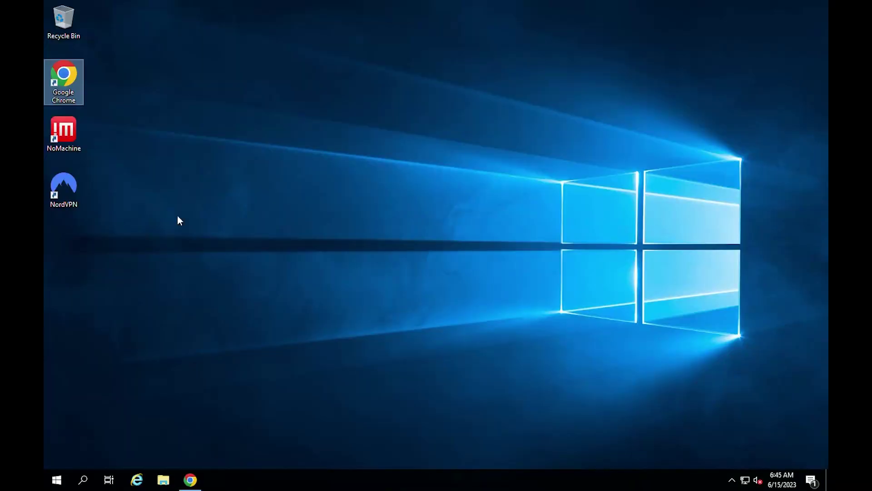
- Launch Command Prompt as administrator and enter the wmic shell
left_click(381, 209)
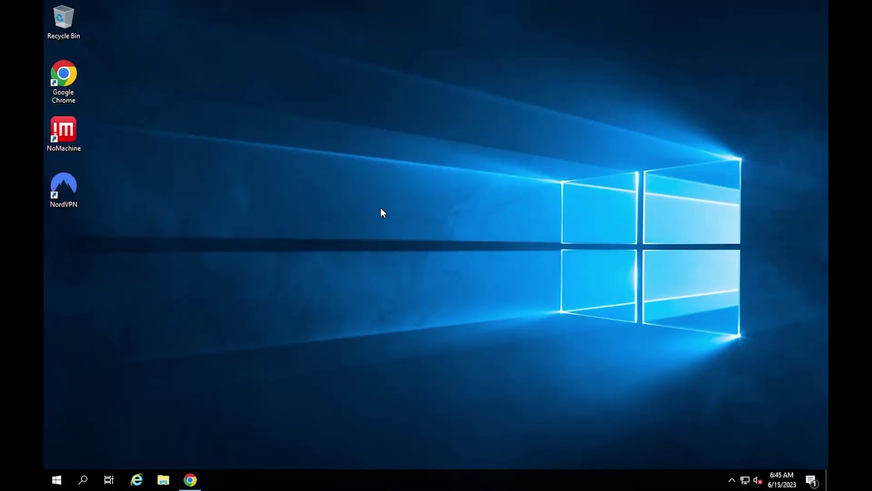
left_click(87, 479)
type("cmd")
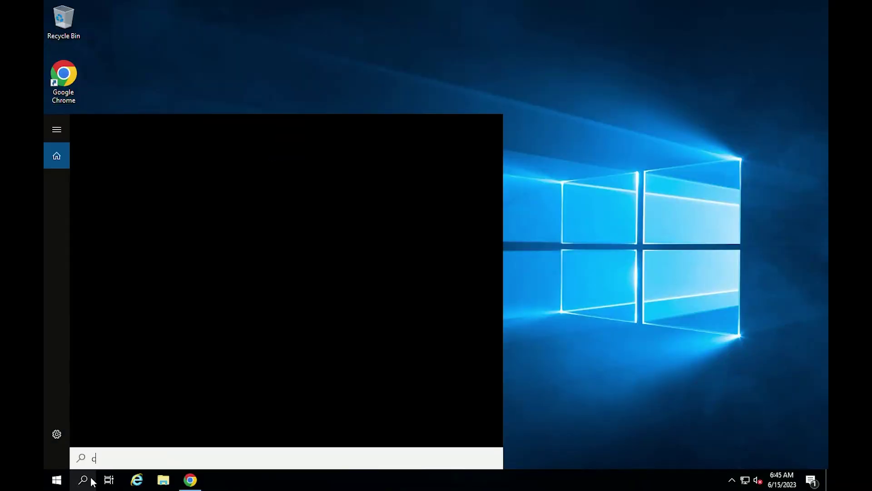
right_click(158, 184)
left_click(183, 197)
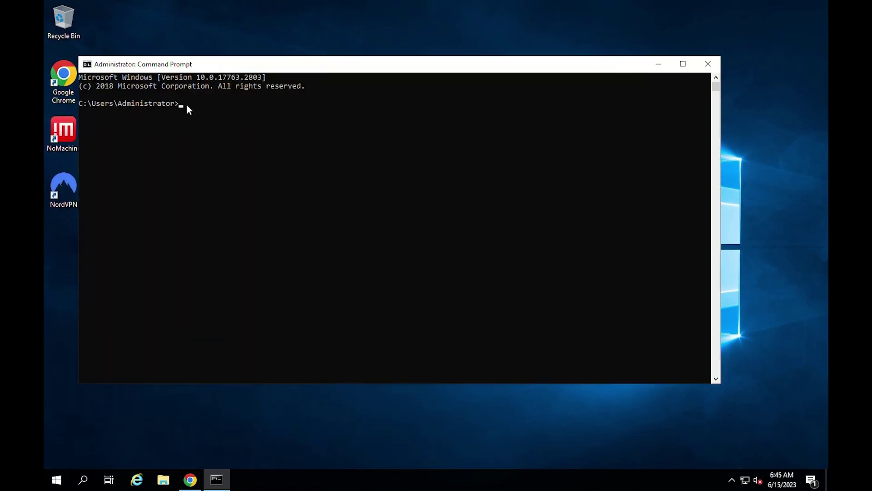
type("wi")
type("ic")
key("Return")
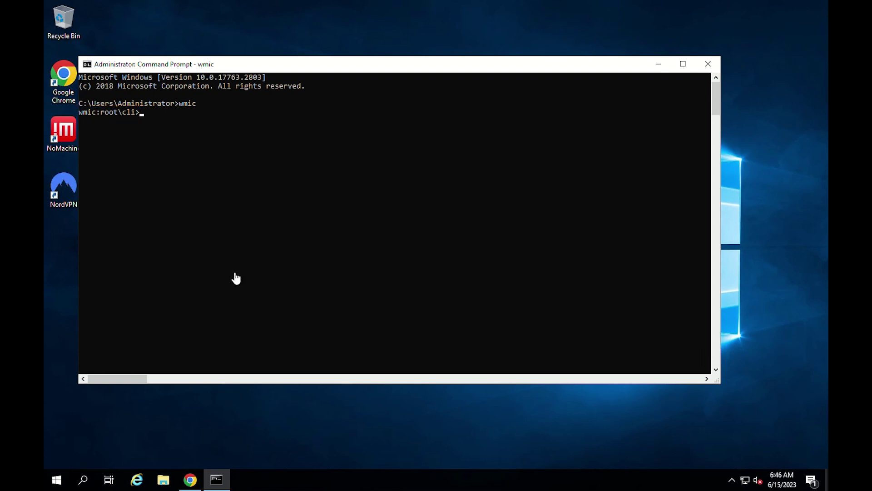
- List installed product names and enter the uninstall command for 'NordVPN network TAP'
left_click(144, 113)
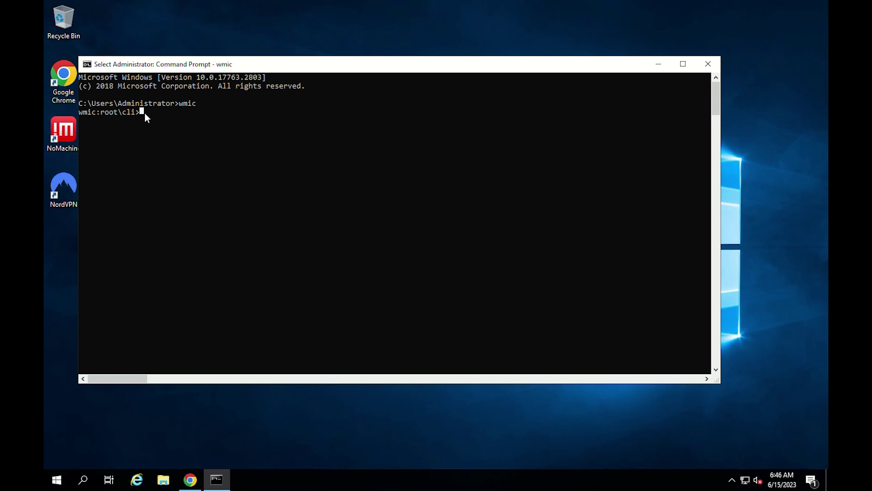
type("product get name")
key("Return")
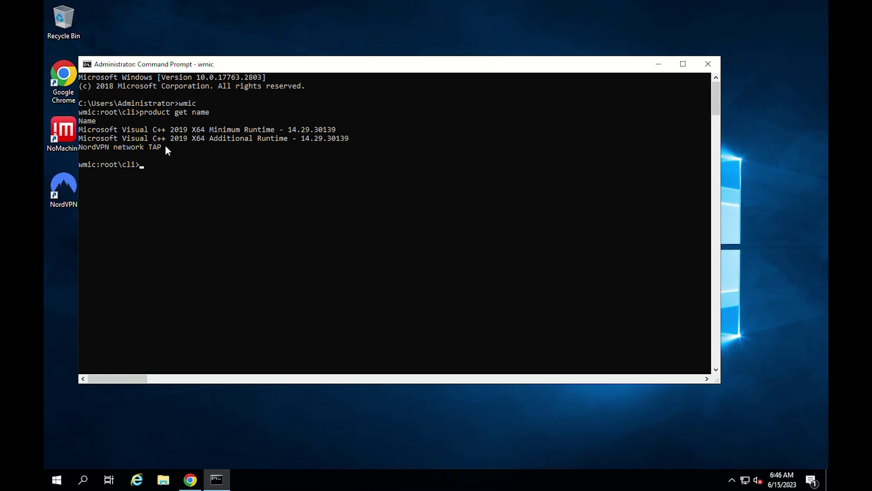
type("product where name= \"program name\" call uninstall")
key("Left")
key("Left")
key("Left")
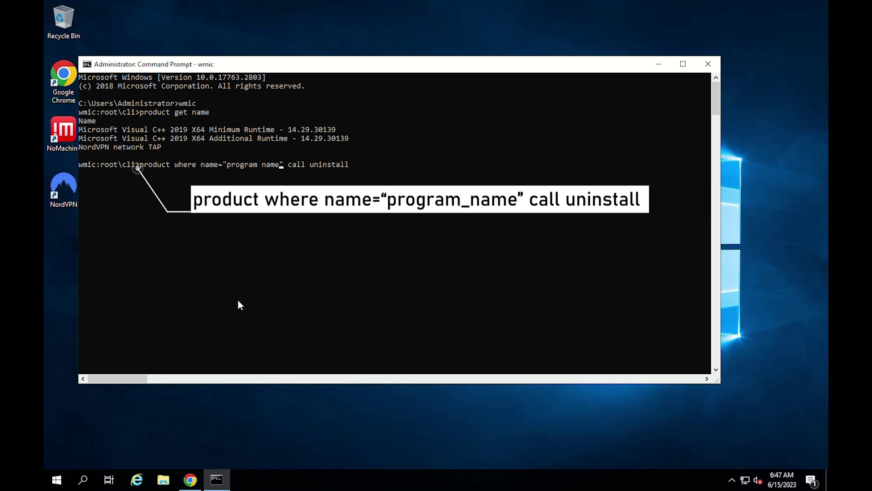
key("BackSpace")
key("BackSpace")
key("BackSpace")
type("NordVPN network TAP")
- Run the NordVPN network TAP uninstall, confirm with y, and check for ReturnValue 0
key("Return")
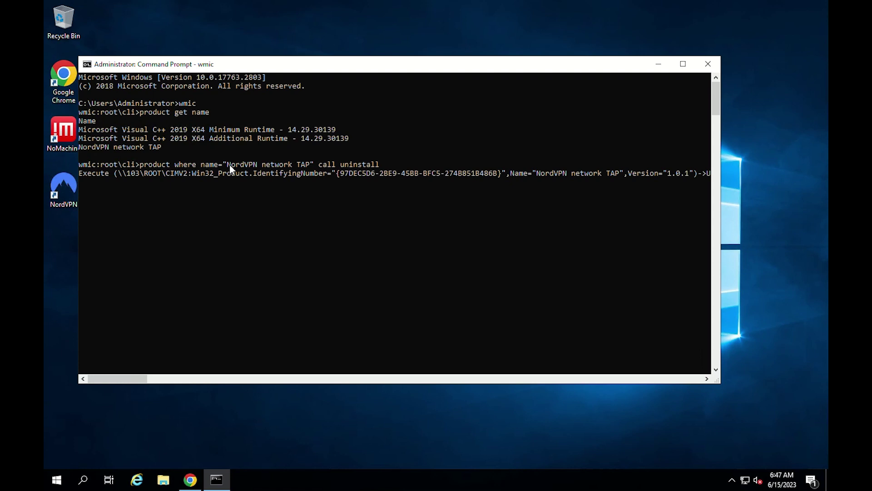
left_click_drag(720, 174, 827, 174)
type("y")
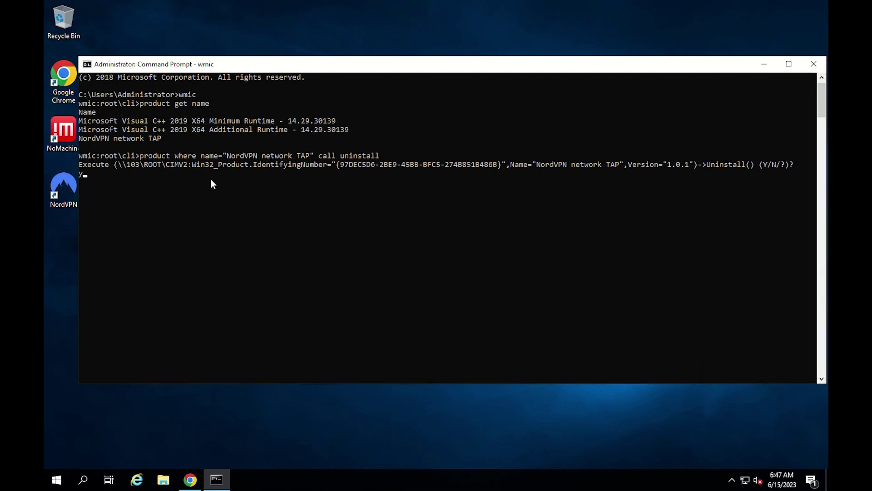
key("Return")
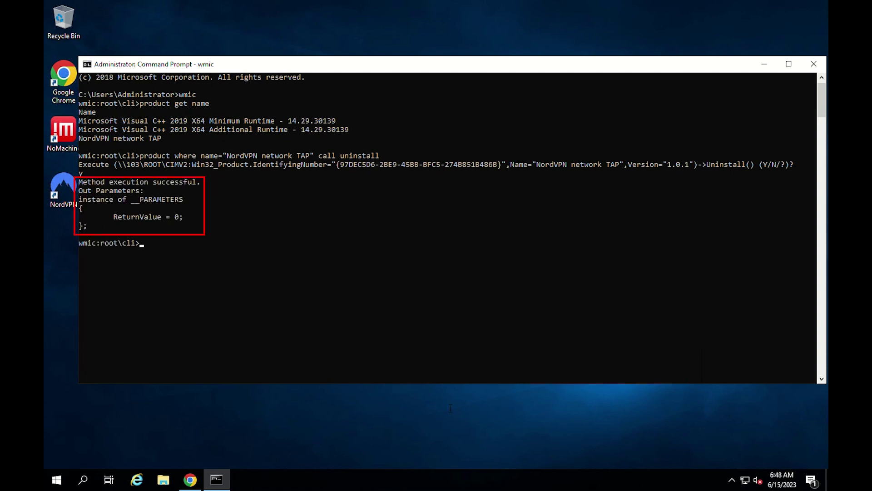
left_click_drag(196, 183, 85, 183)
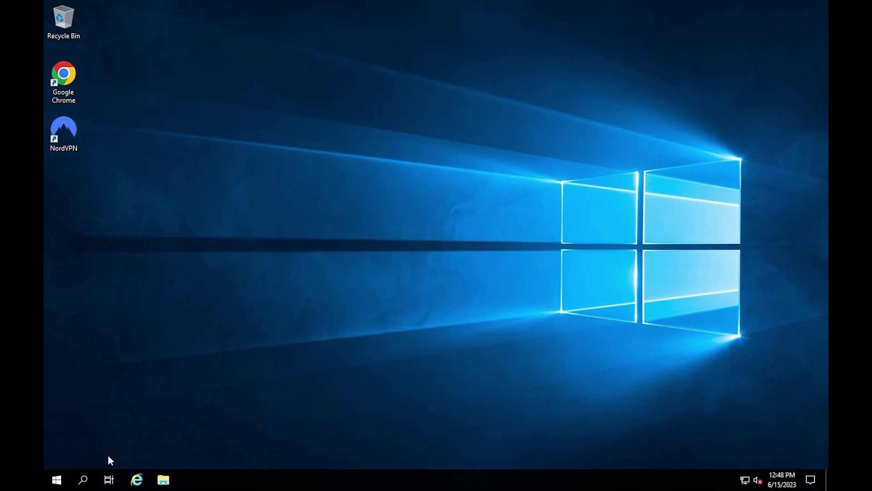
- Open Registry Editor at HKLM\SOFTWARE\Microsoft\Windows\CurrentVersion\Uninstall and view NordVPN's entry
left_click(83, 480)
type("reg")
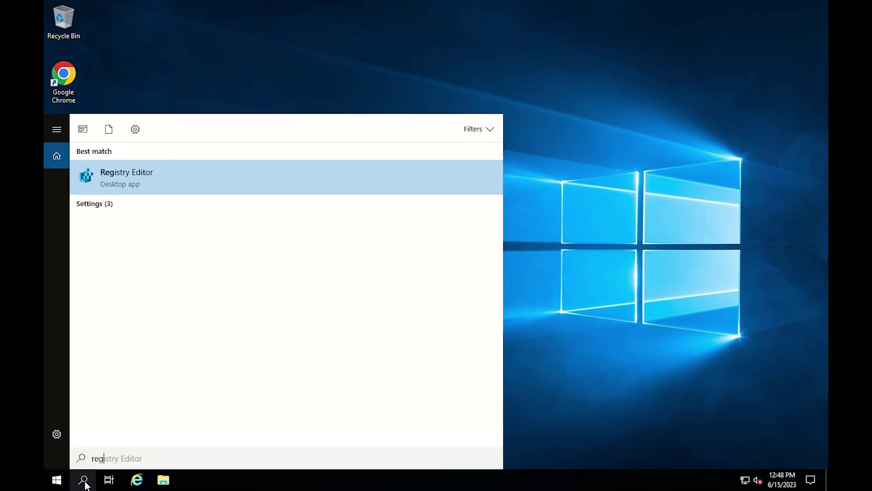
type("edit")
key("Return")
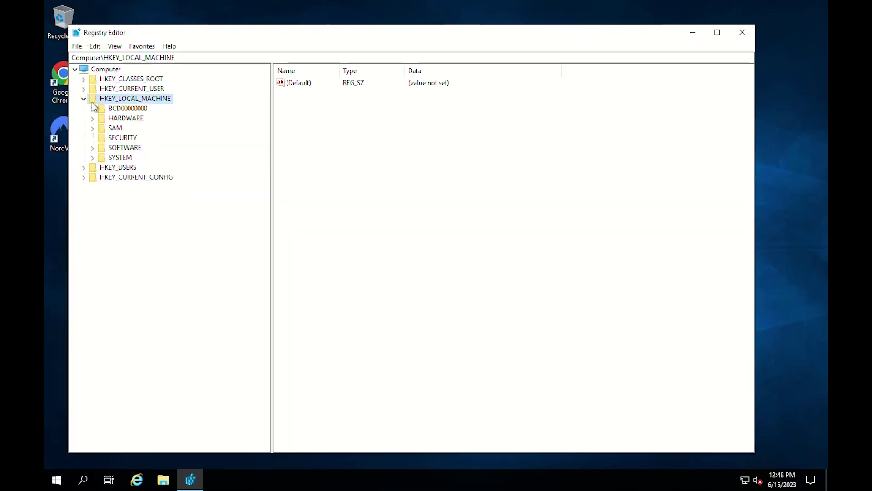
left_click(84, 99)
double_click(107, 101)
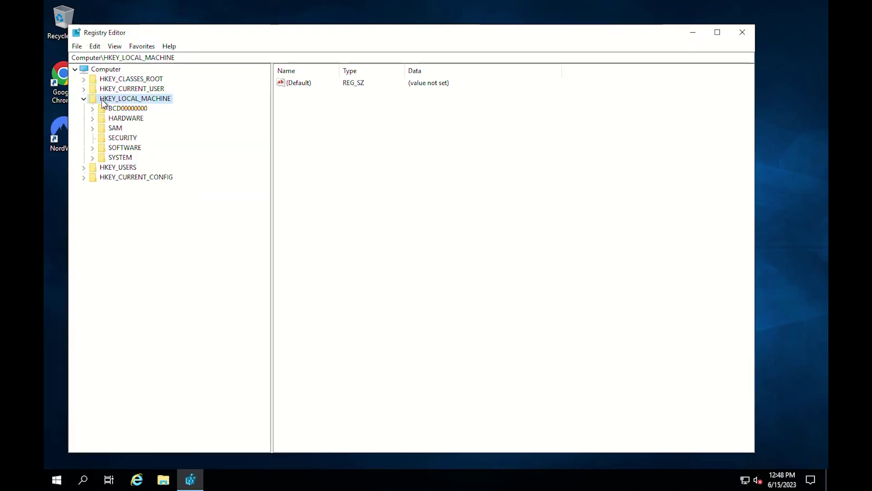
double_click(116, 148)
scroll(160, 211, "down", 10)
scroll(150, 289, "down", 5)
double_click(151, 285)
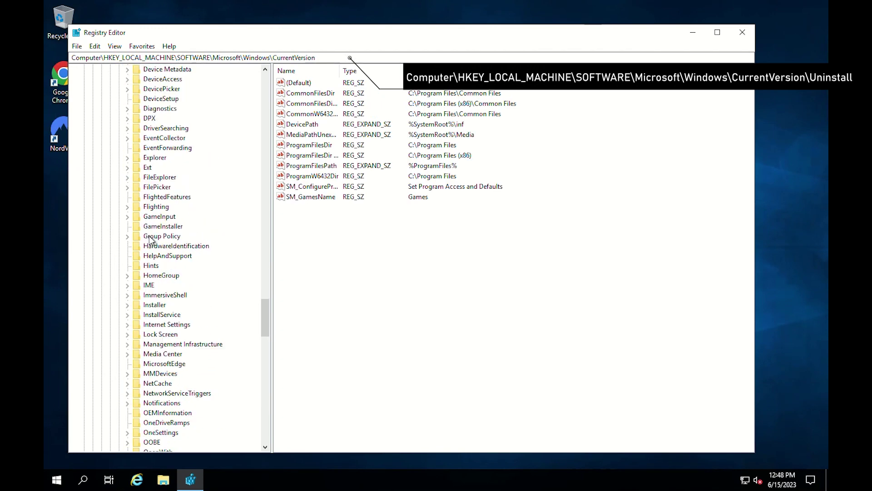
scroll(171, 239, "down", 5)
double_click(156, 176)
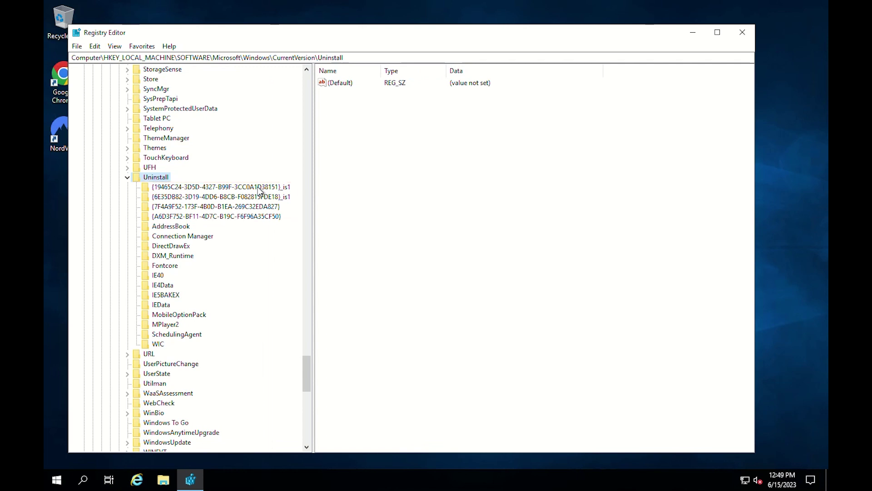
left_click(260, 188)
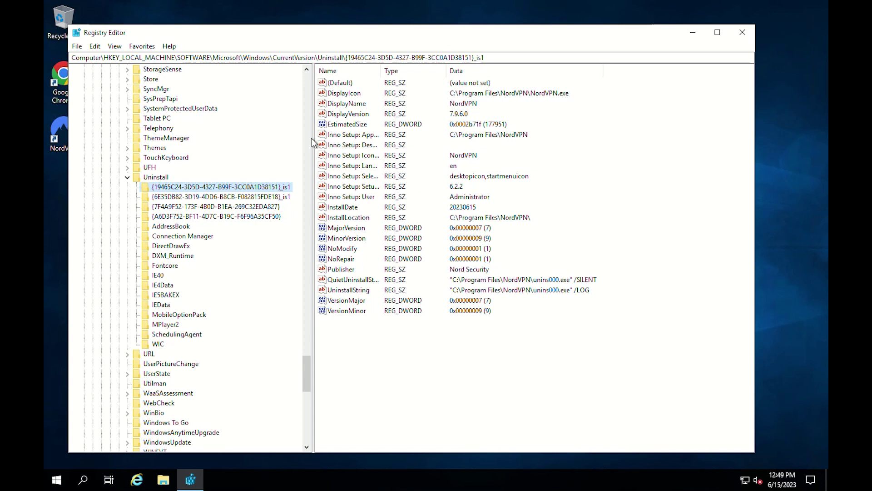
- Copy NordVPN's UninstallString value data and open an administrator Command Prompt
left_click(371, 104)
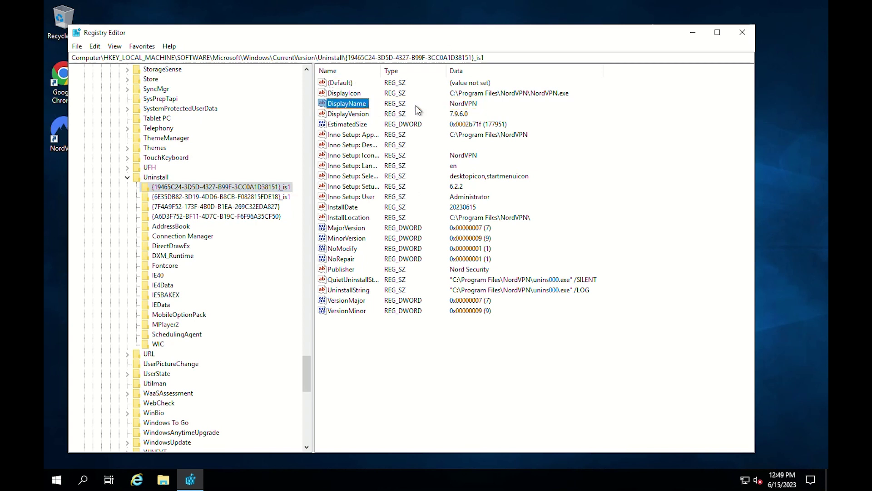
left_click(462, 112)
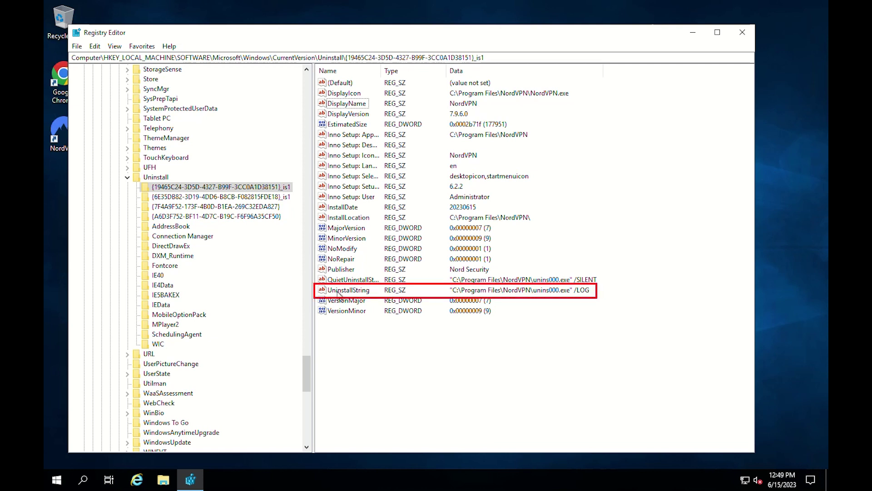
double_click(344, 290)
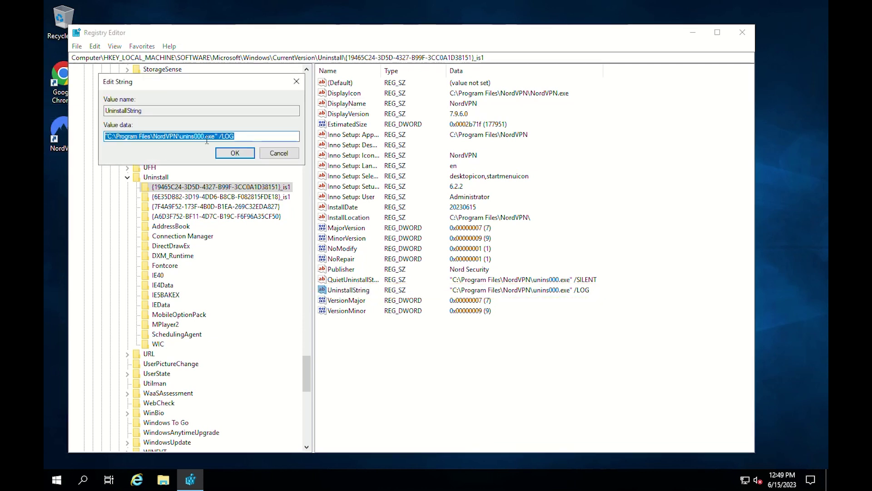
left_click_drag(237, 137, 104, 145)
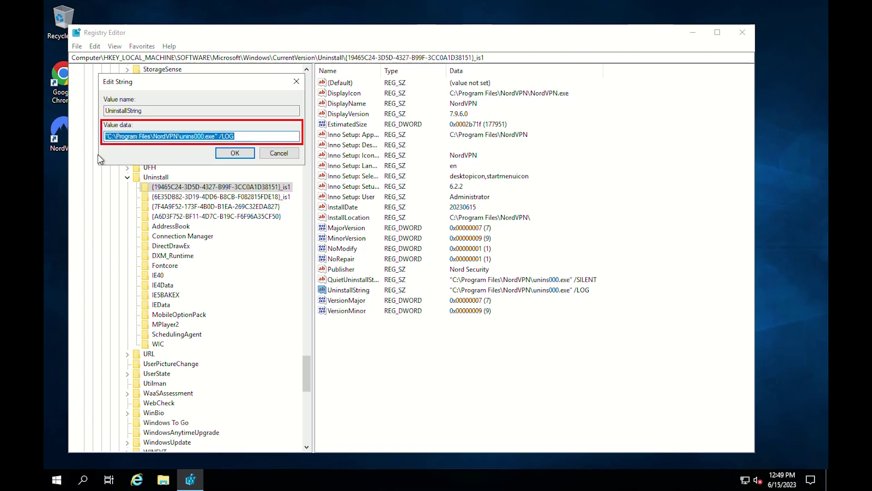
left_click(56, 480)
type("cmd")
key("Return")
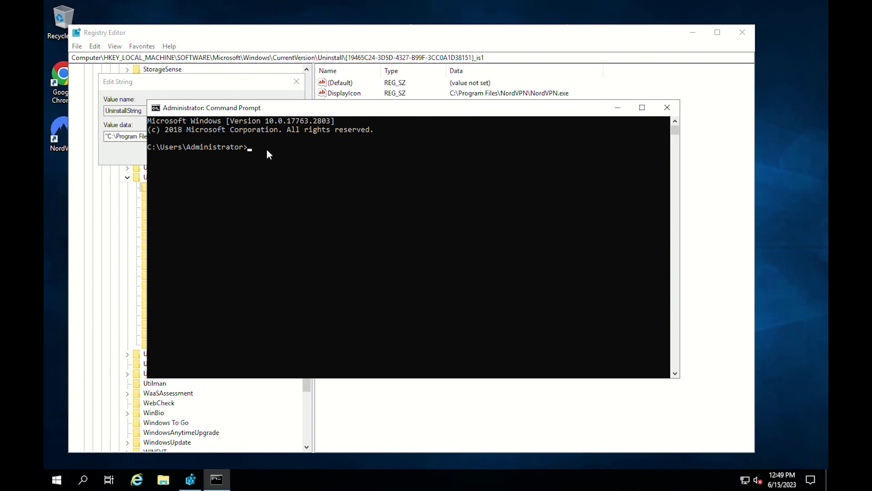
- Paste NordVPN's uninstall string into Command Prompt and run it
right_click(266, 149)
key("Return")
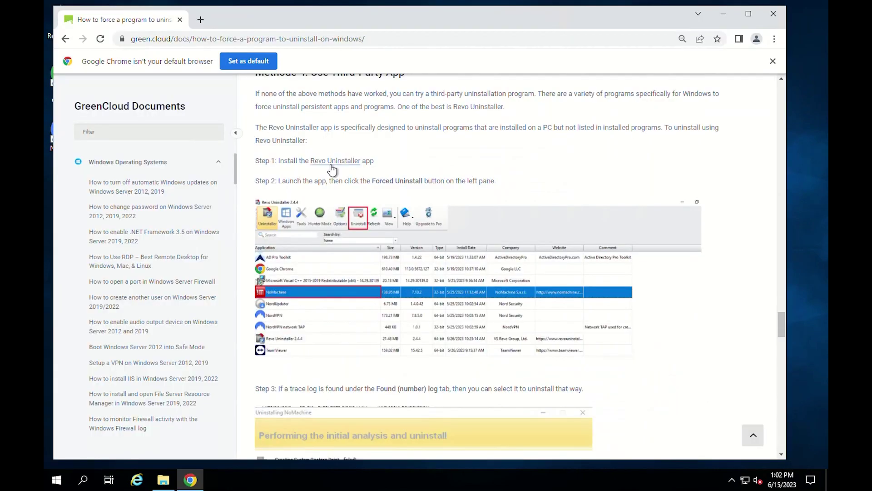
- Download the Revo Uninstaller setup despite the warning, exit Chrome, and install it
left_click(331, 164)
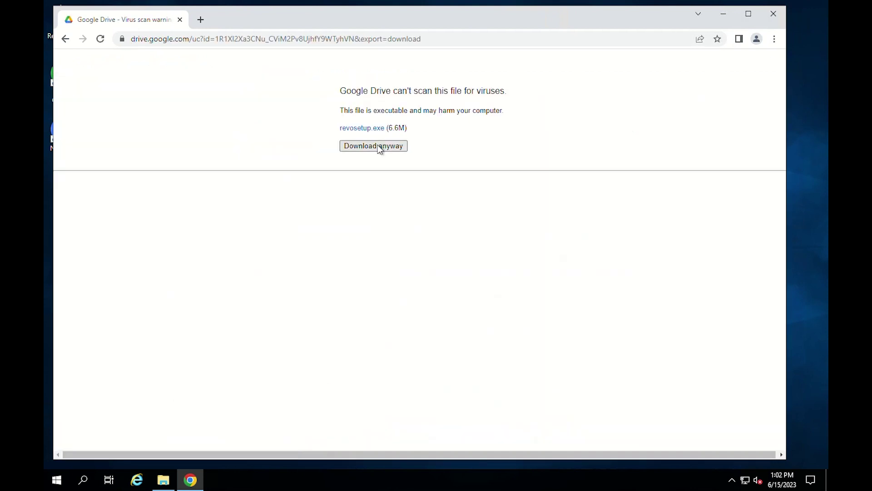
left_click(377, 145)
left_click(773, 13)
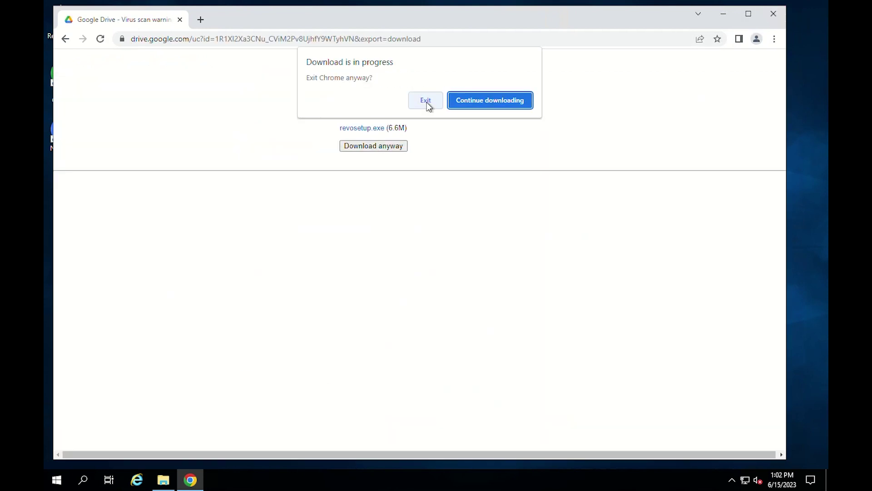
left_click(427, 102)
left_click(446, 265)
left_click(496, 329)
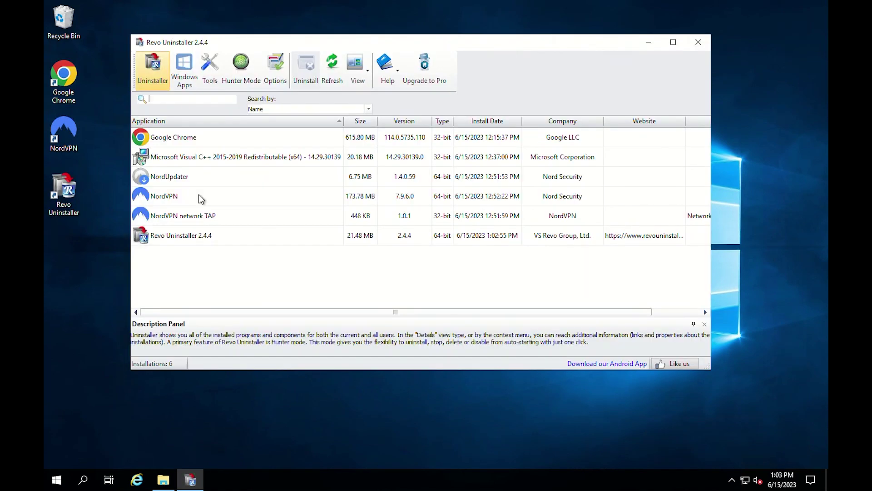
- Uninstall NordVPN through Revo Uninstaller, confirming its prompt, then scan for leftovers in Moderate mode
left_click(179, 199)
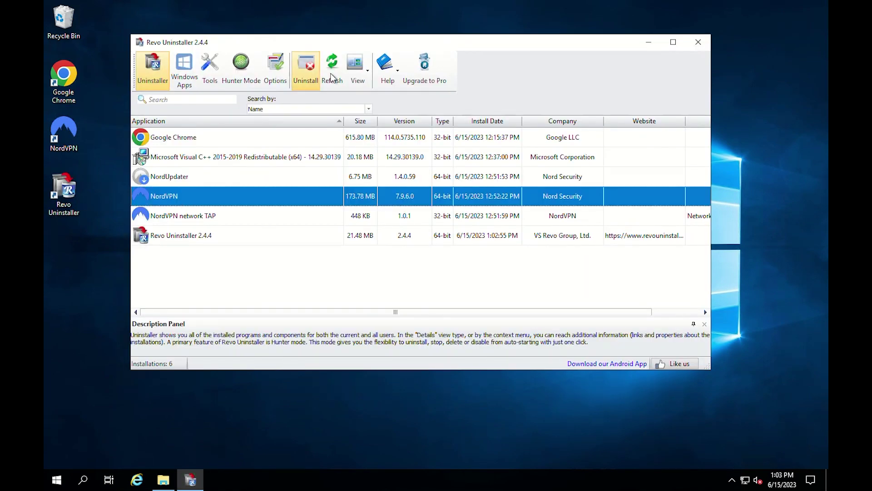
left_click(311, 64)
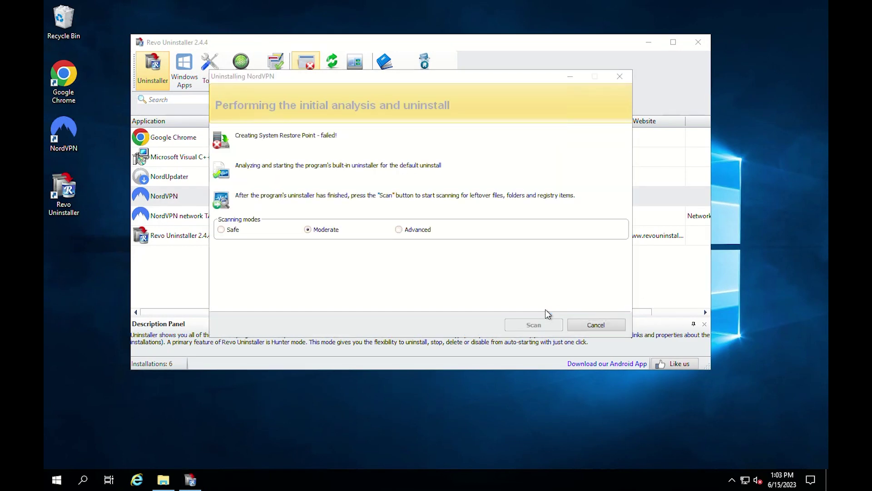
left_click(524, 285)
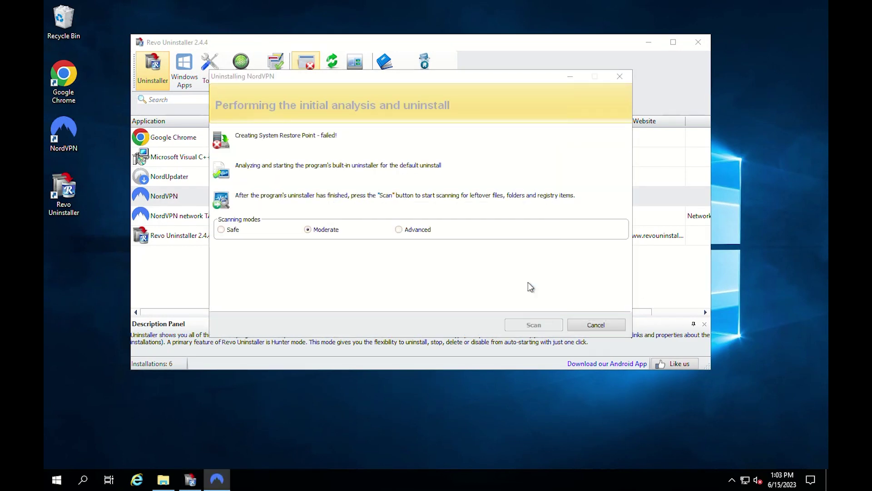
left_click(534, 325)
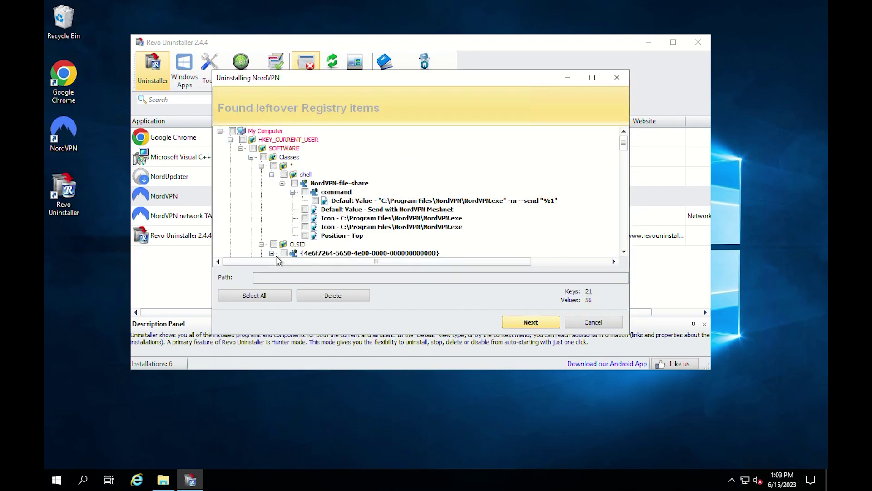
- Select all registry leftovers under My Computer, then skip their deletion to reach the file leftovers
left_click(234, 131)
left_click(233, 130)
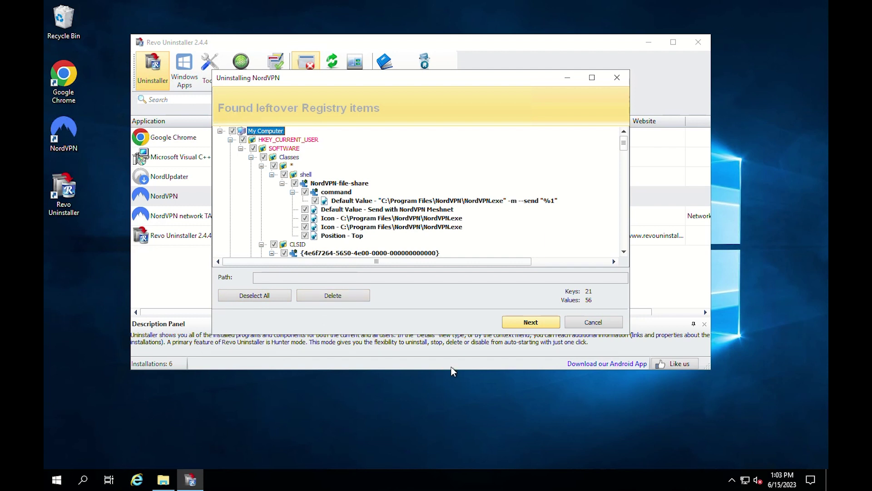
left_click(531, 322)
left_click(455, 232)
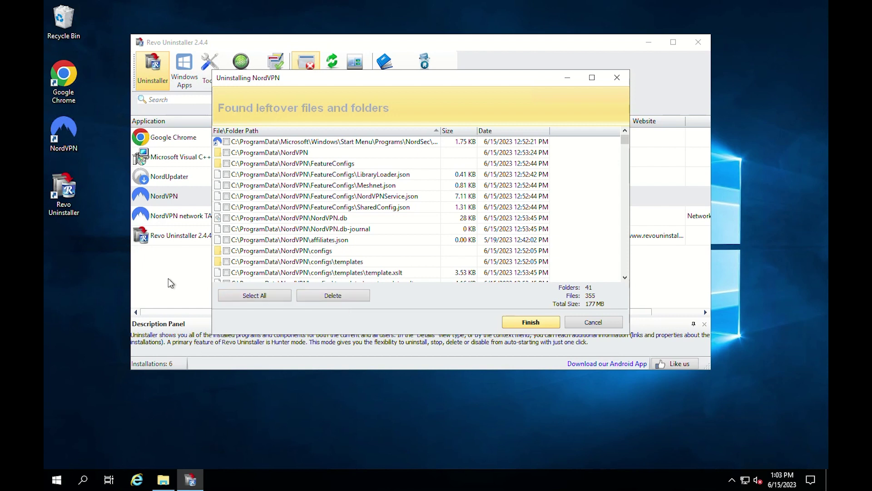
- Delete all of NordVPN's leftover files in Revo, leaving 5 folders and 138 files for restart
left_click(262, 296)
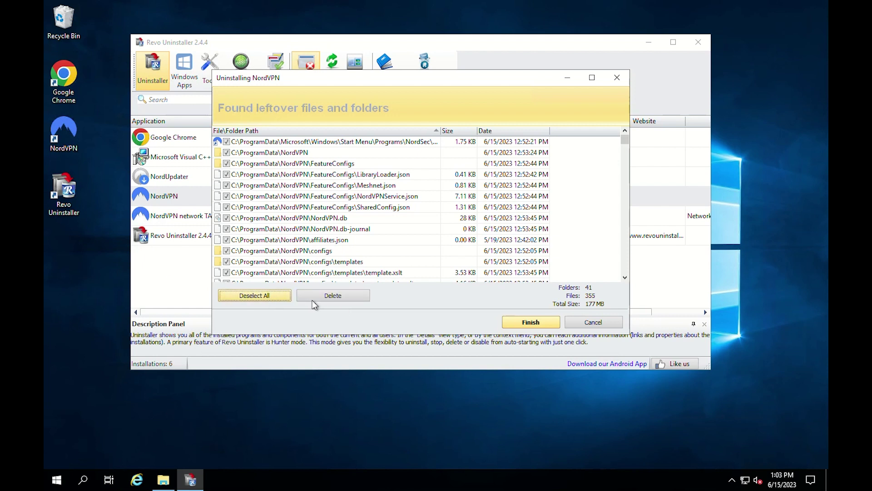
left_click(334, 298)
left_click(436, 234)
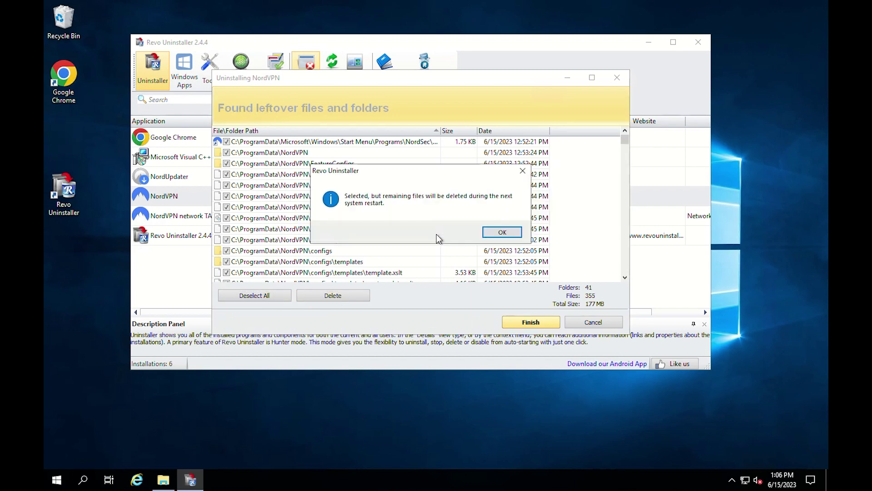
left_click(514, 234)
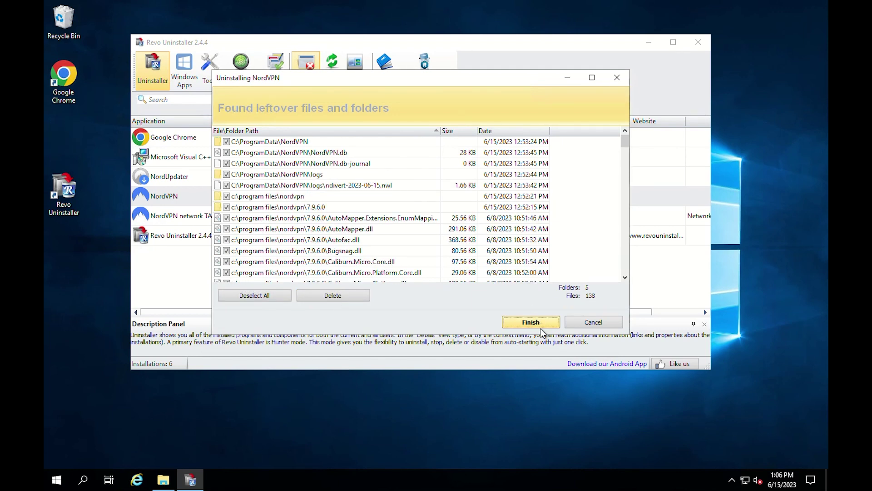